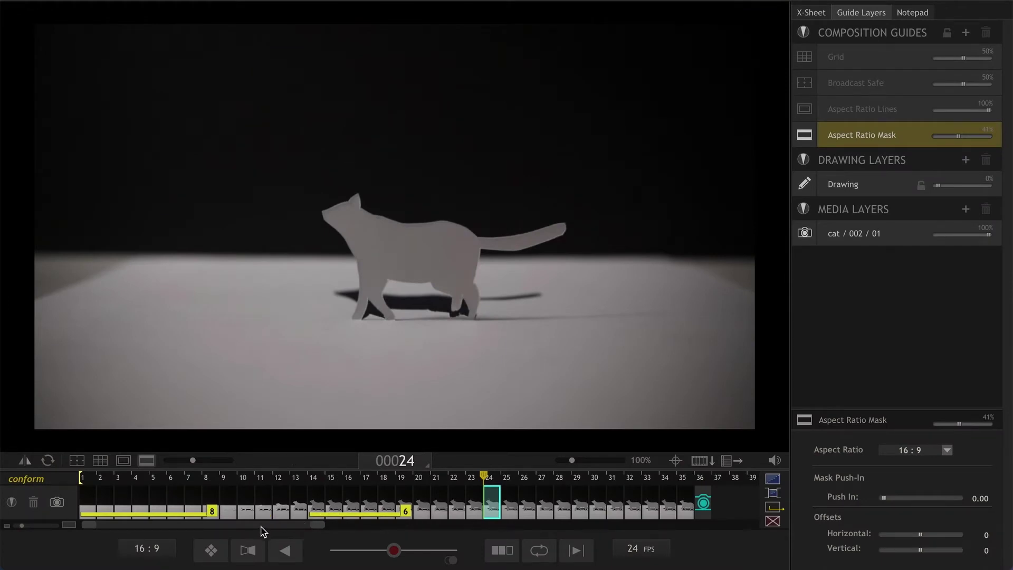
- Step through the cat walk from frame 1 to frame 30 to review the animation
left_click(88, 498)
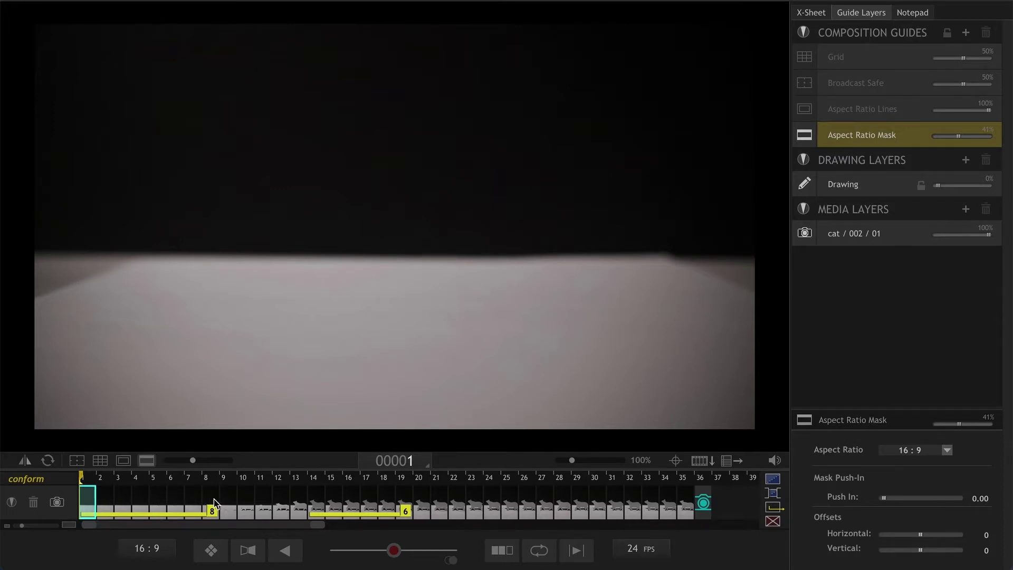
left_click_drag(228, 502, 305, 501)
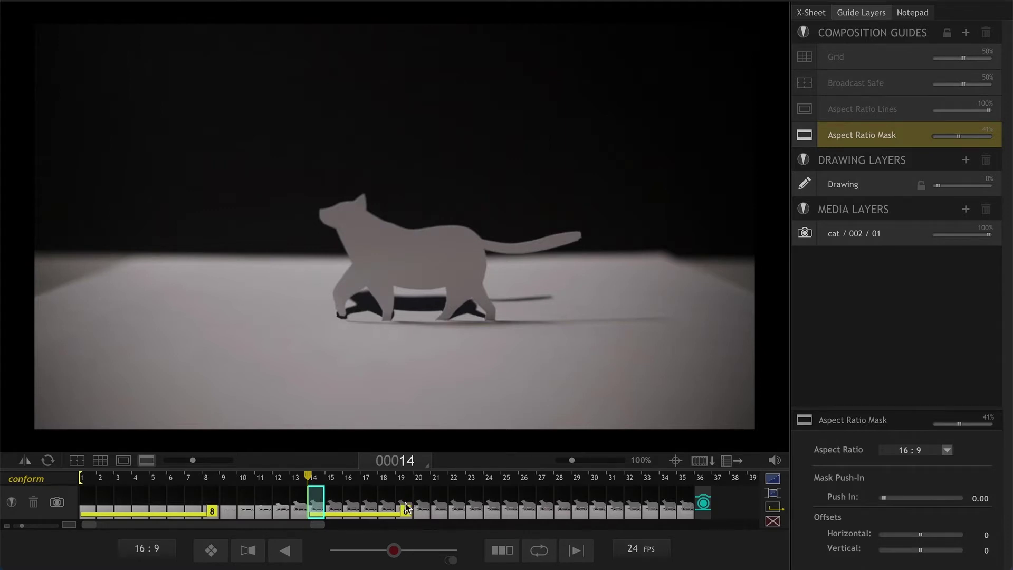
mouse_move(407, 217)
left_click(426, 509)
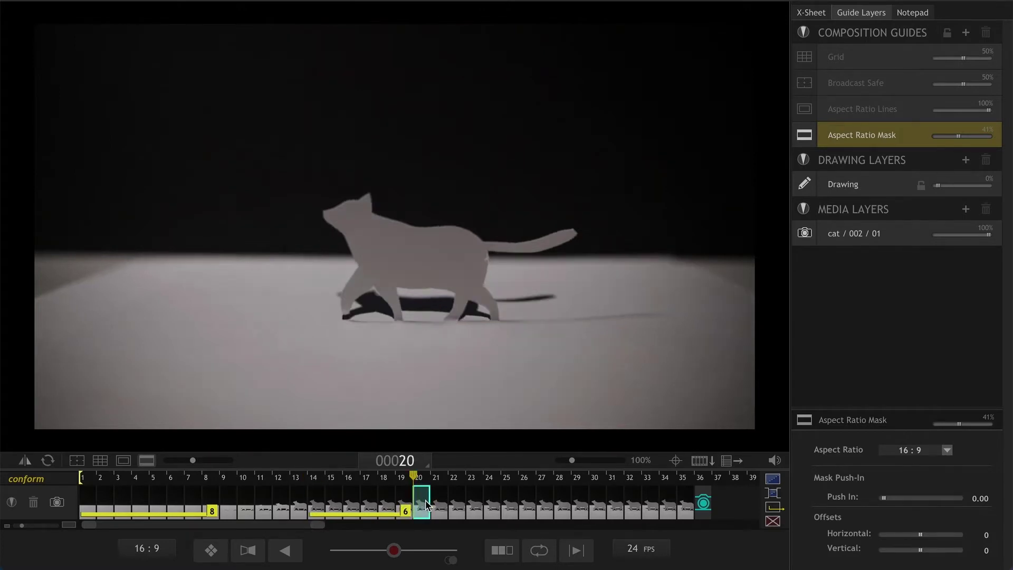
left_click(442, 508)
left_click(474, 507)
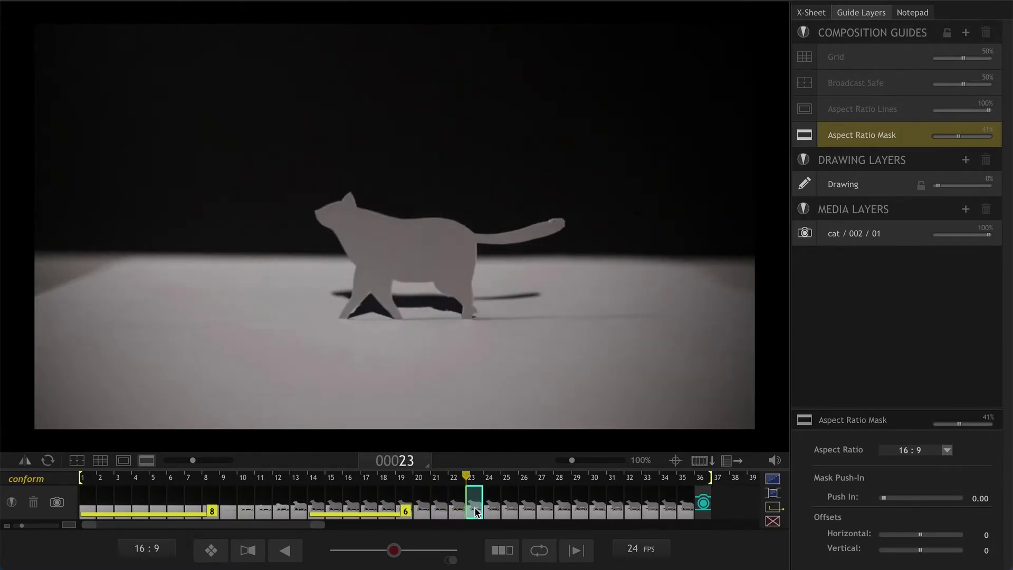
left_click(505, 510)
left_click(533, 508)
left_click(551, 509)
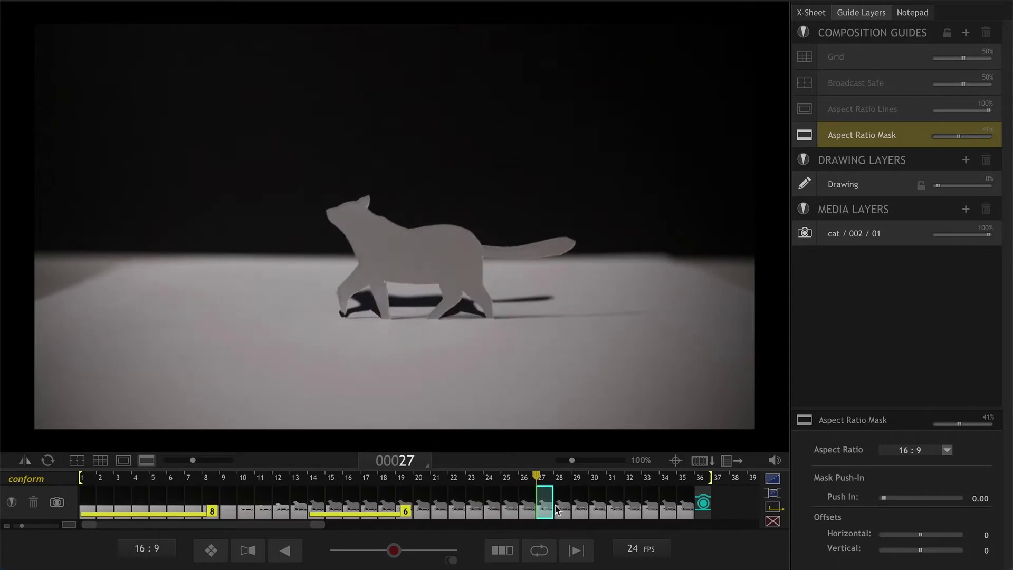
left_click(595, 511)
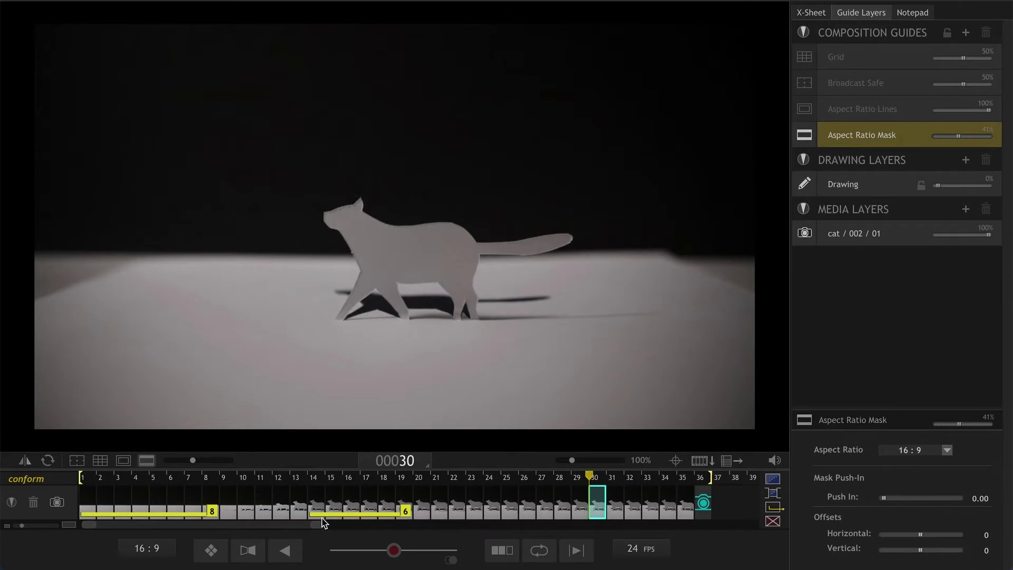
- Check frames 11, 12, 19 and 35 to find the walk cycle's start and end
left_click(257, 509)
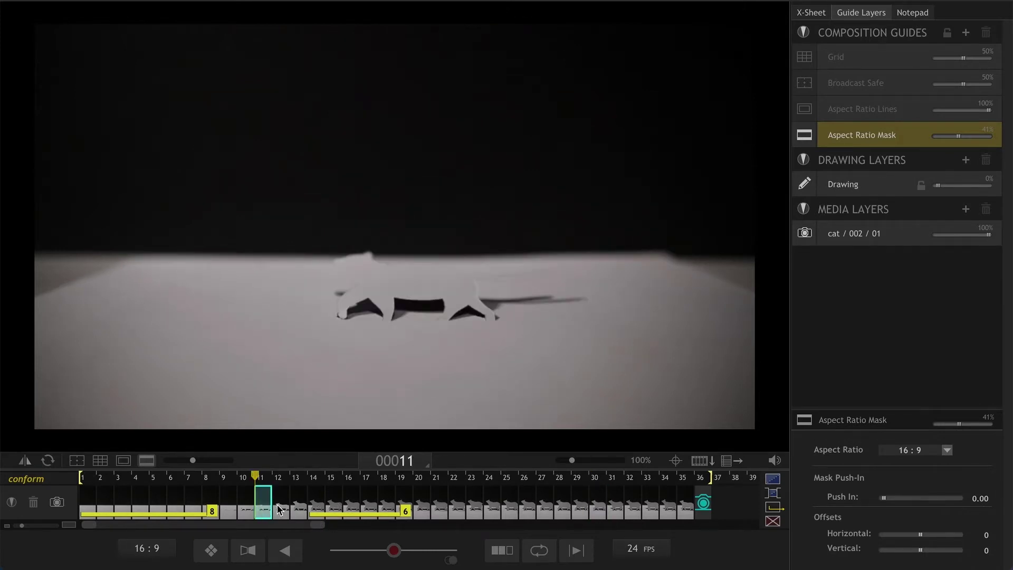
left_click(281, 507)
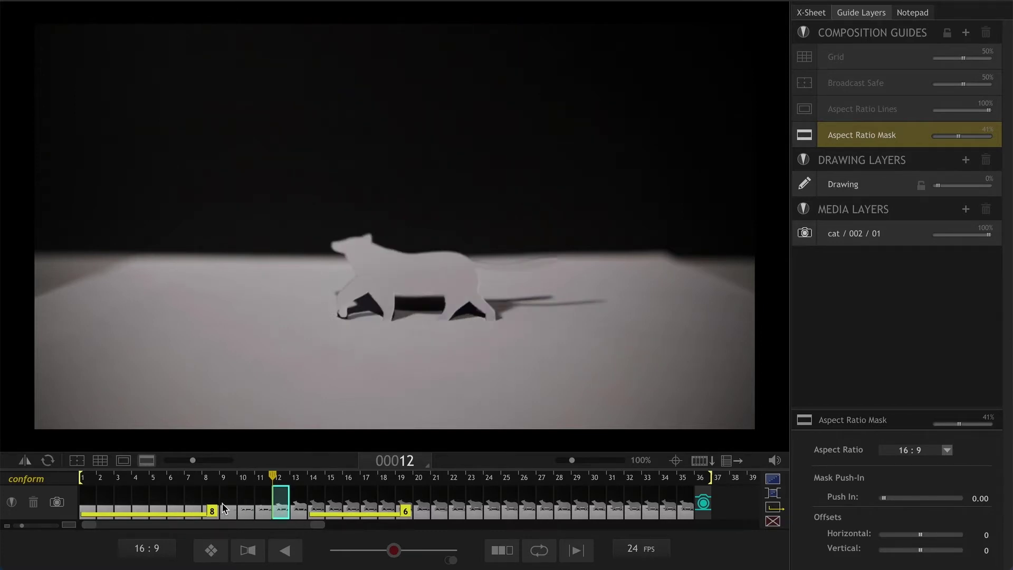
left_click(405, 501)
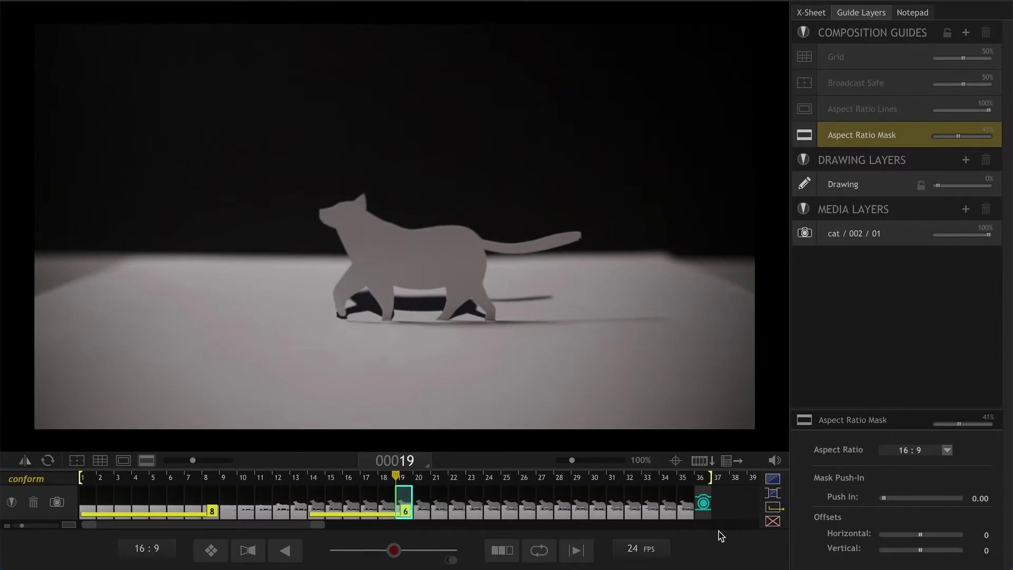
left_click(688, 504)
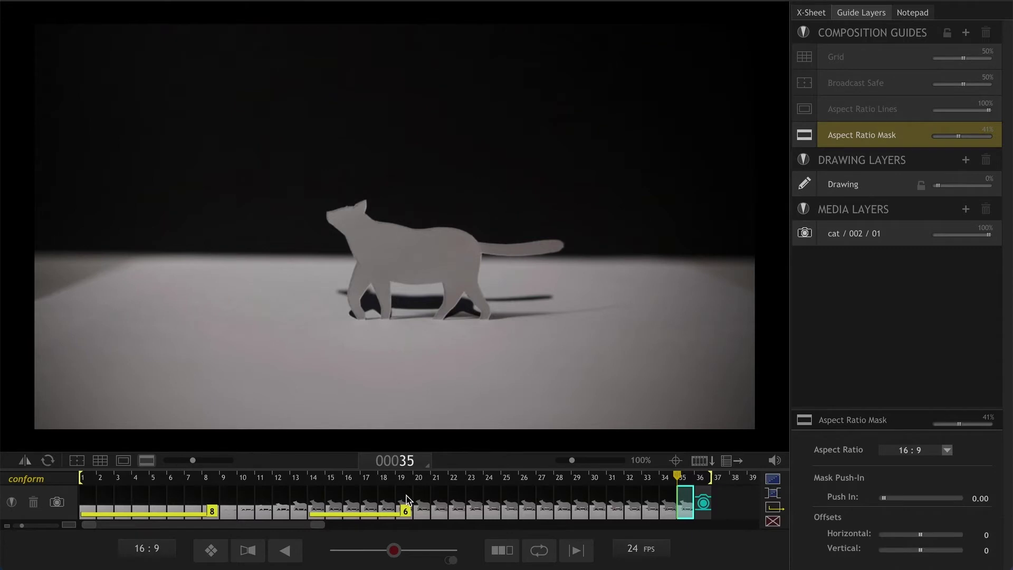
- Select frames 19 through 35 and bring up their actions menu
left_click(406, 498)
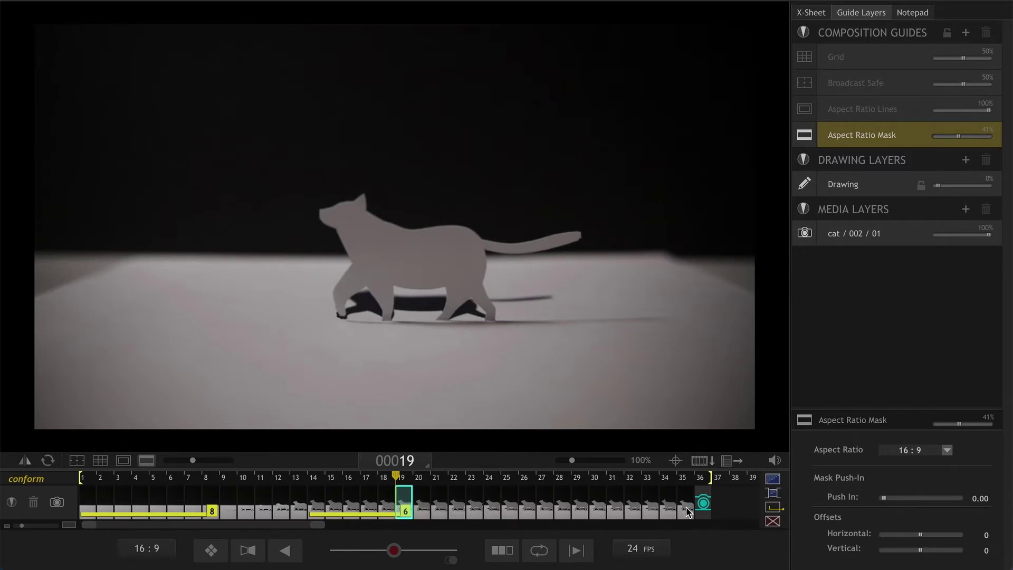
left_click(685, 506, "shift")
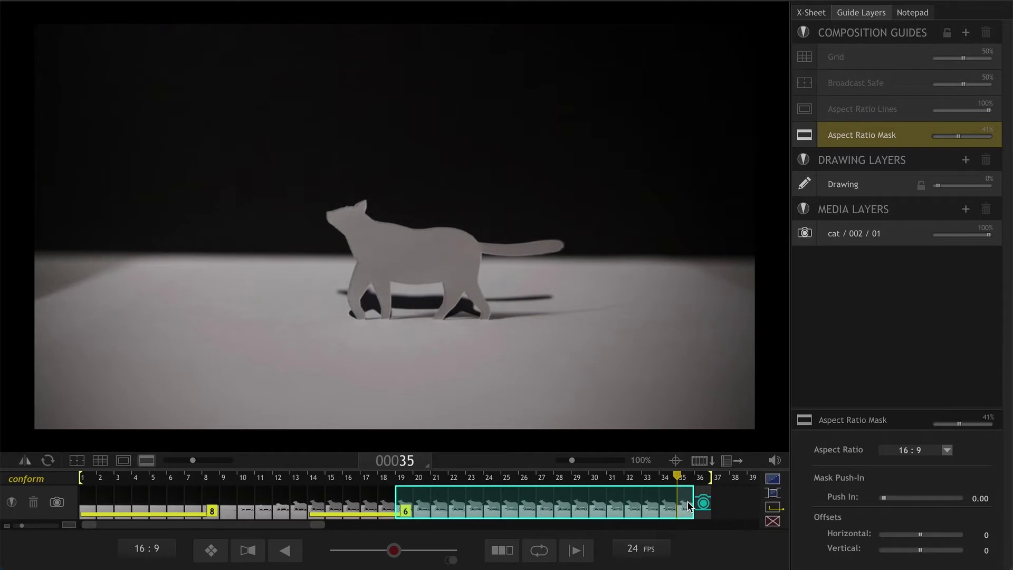
right_click(688, 506)
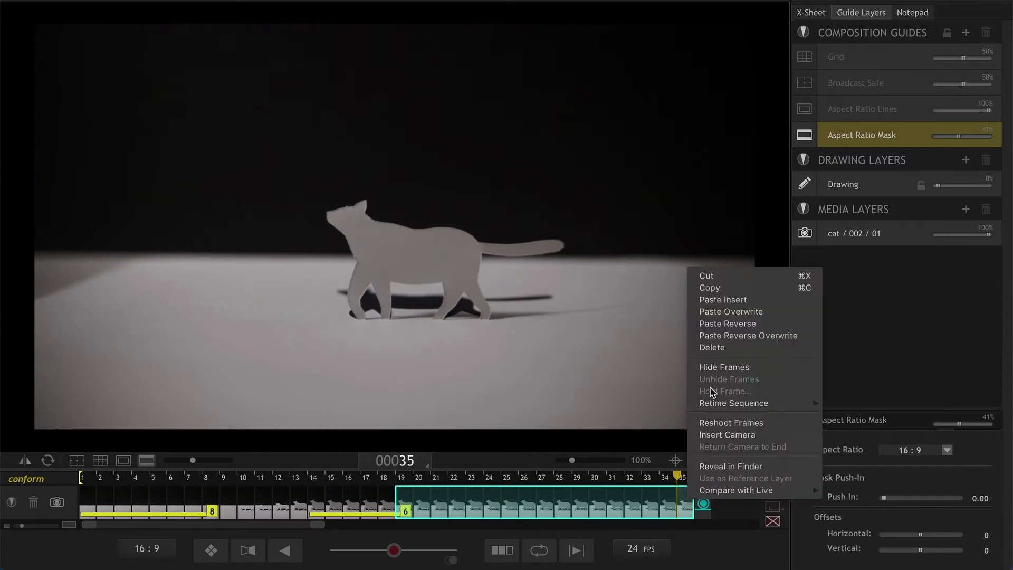
- Copy frames 19–35 and Paste Insert them after frame 35
left_click(710, 288)
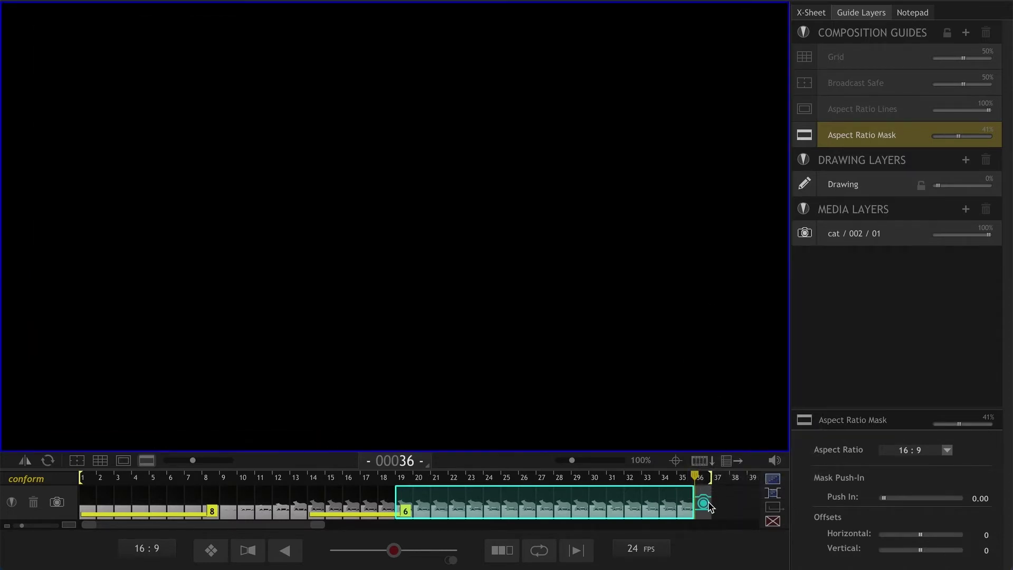
mouse_move(596, 368)
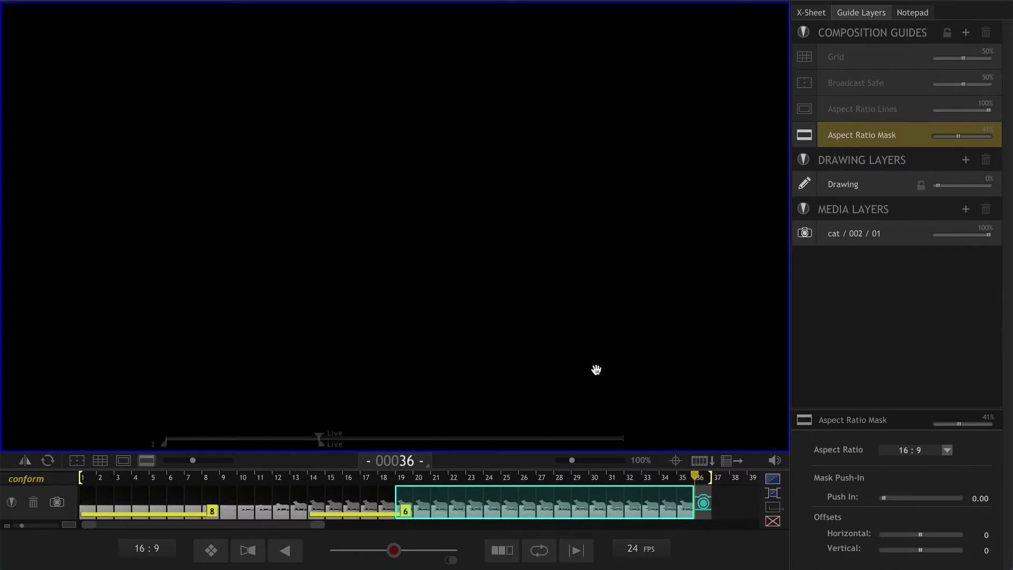
right_click(703, 506)
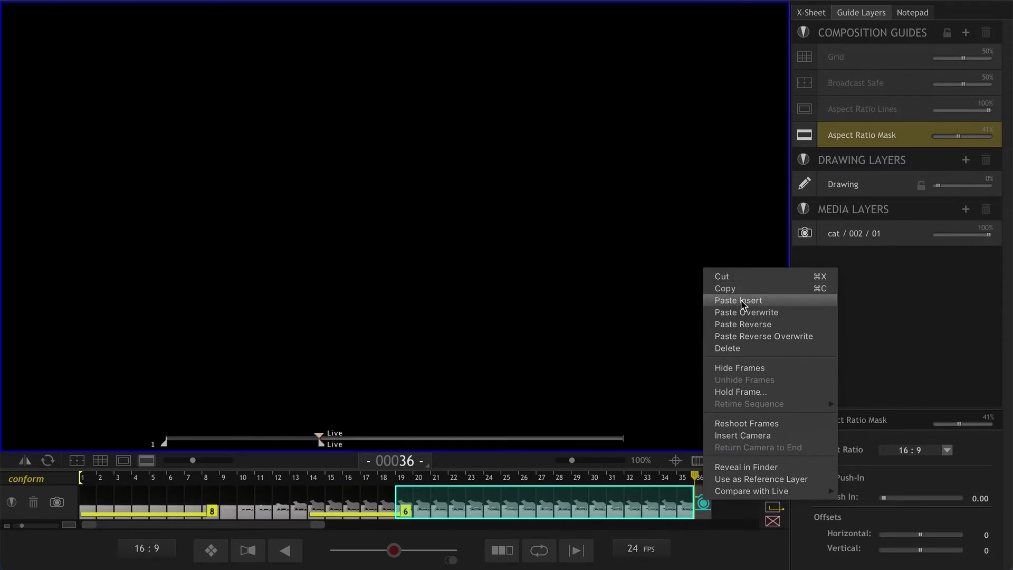
left_click(740, 301)
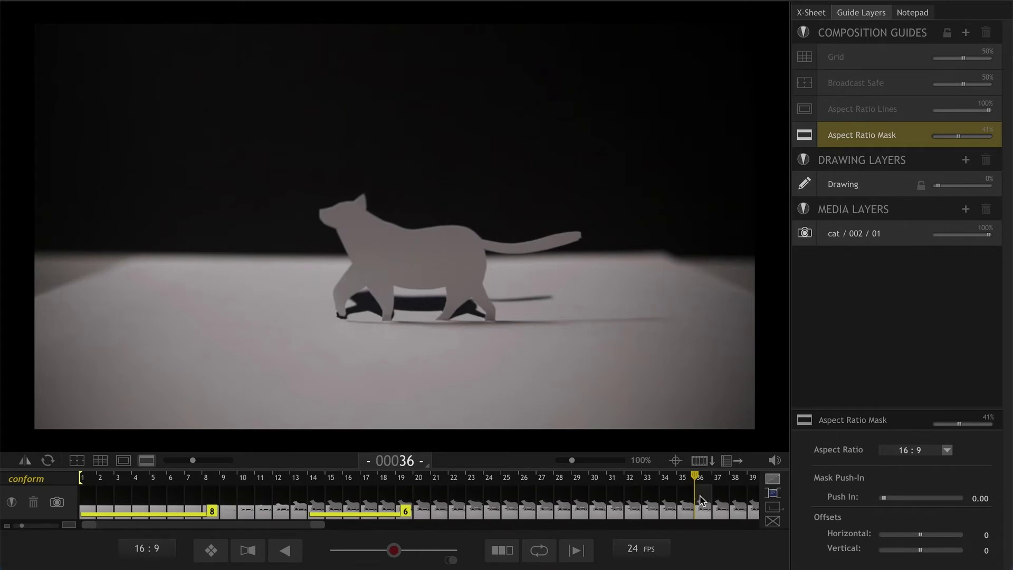
- Paste Insert a third copy of the walk cycle after frame 53
scroll(285, 530, "right", 5)
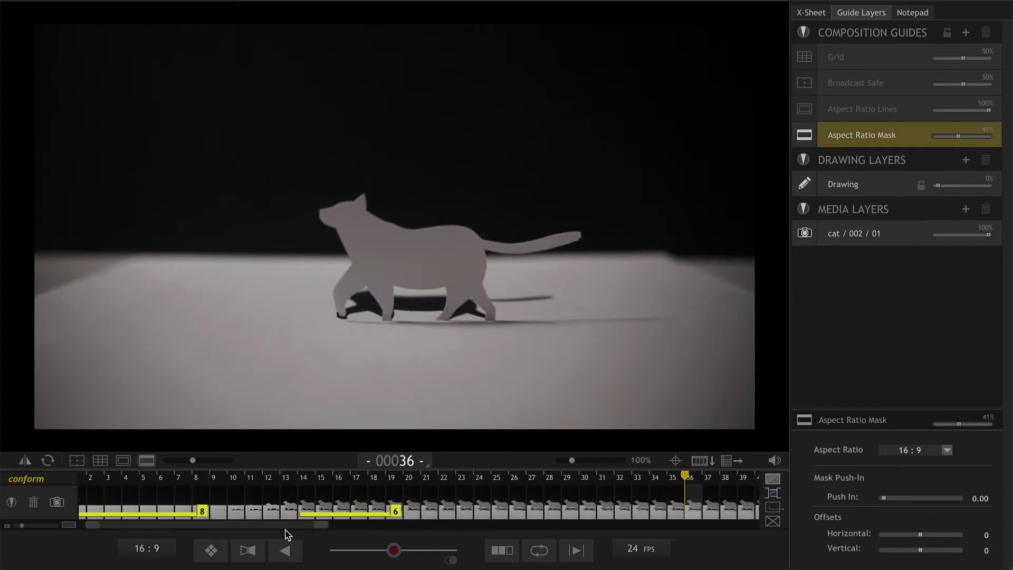
scroll(432, 555, "right", 7)
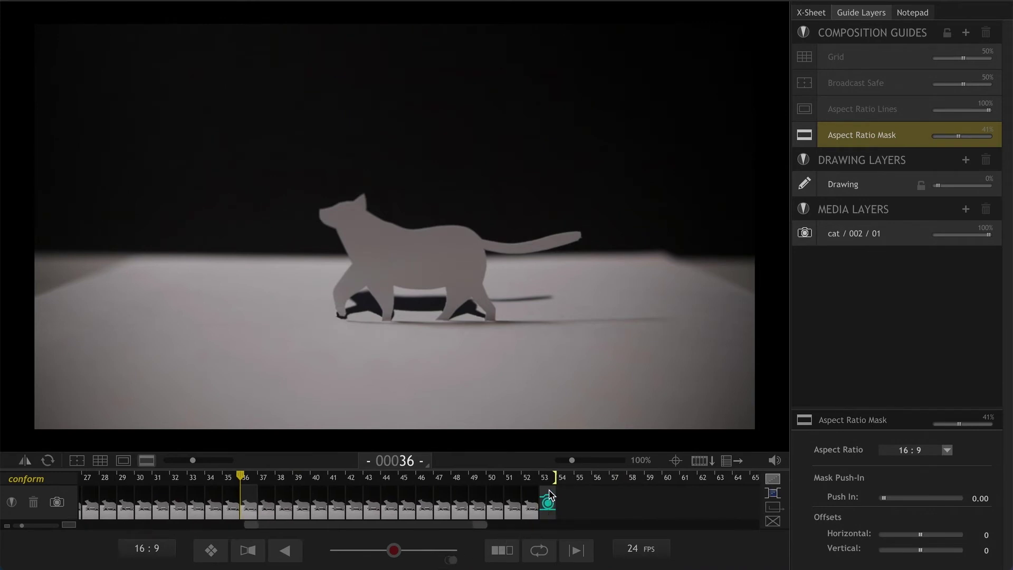
right_click(550, 500)
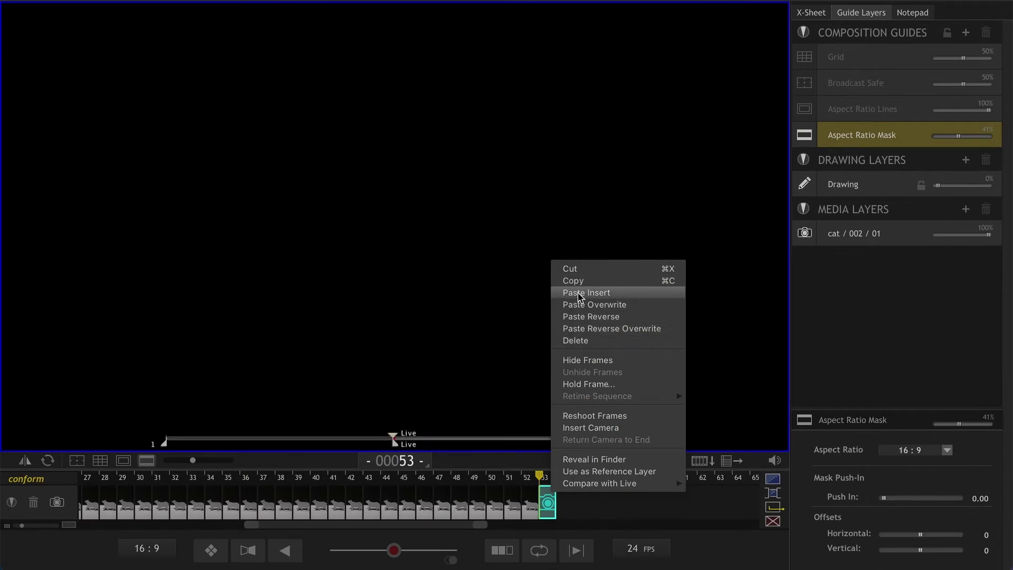
left_click(582, 292)
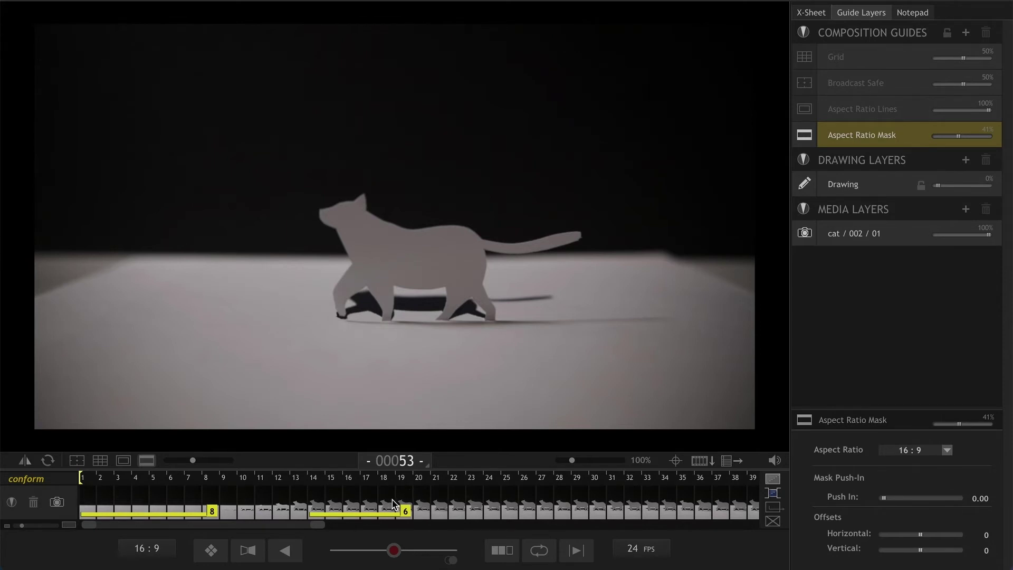
- Copy opening frames 1 through 19, then select the empty slot at frame 70
left_click(86, 505)
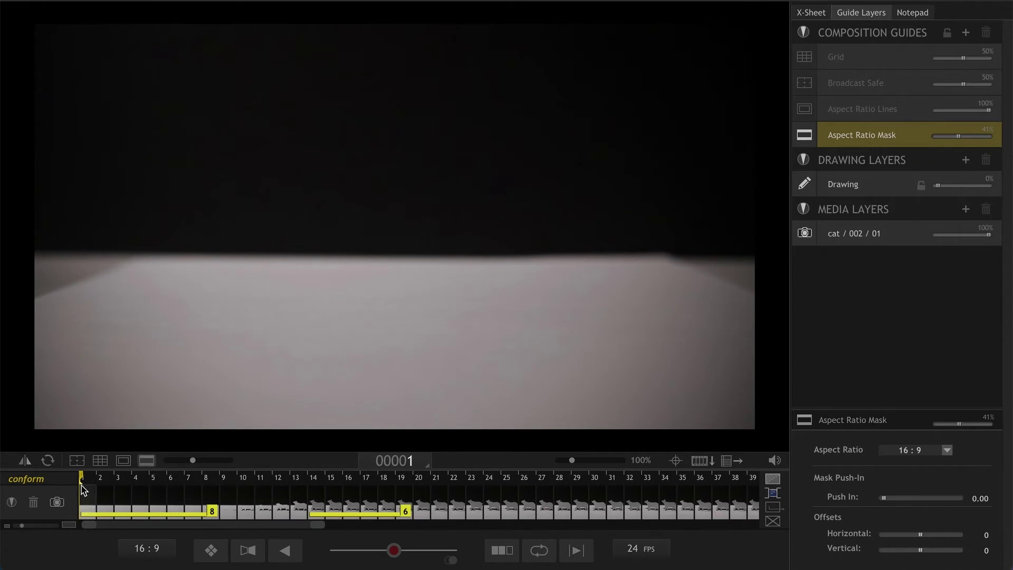
left_click(88, 490)
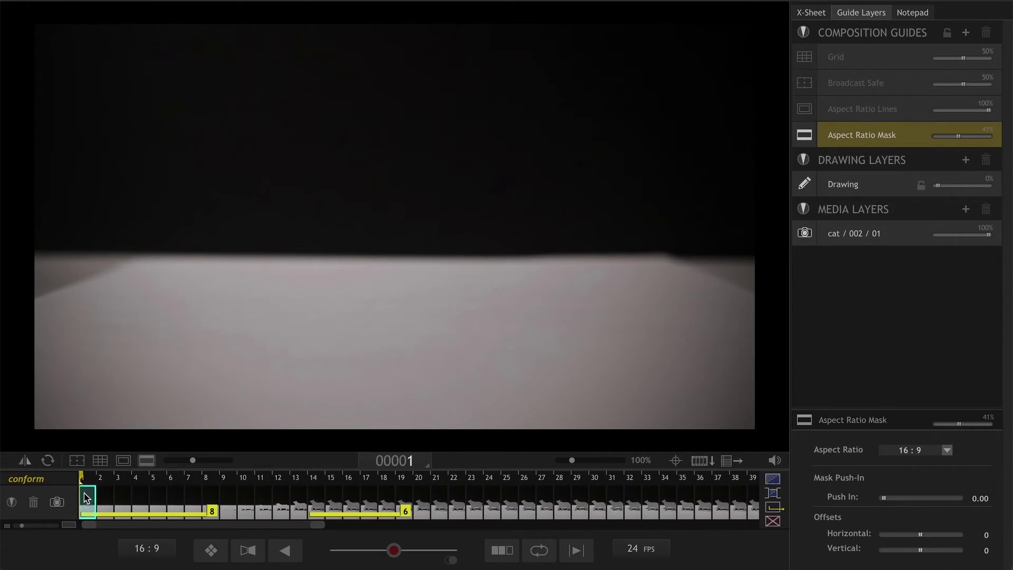
left_click(406, 504, "shift")
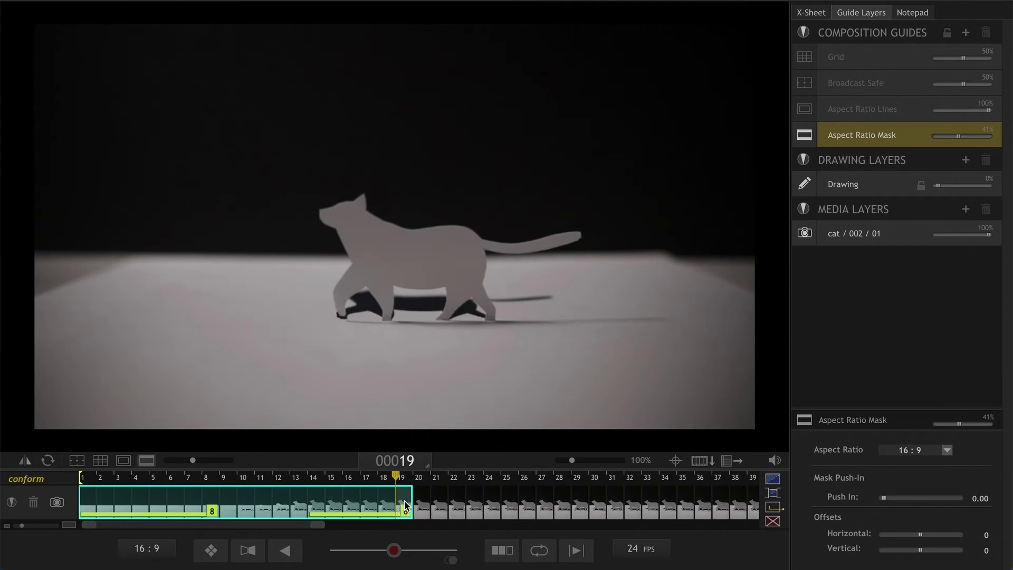
right_click(405, 502)
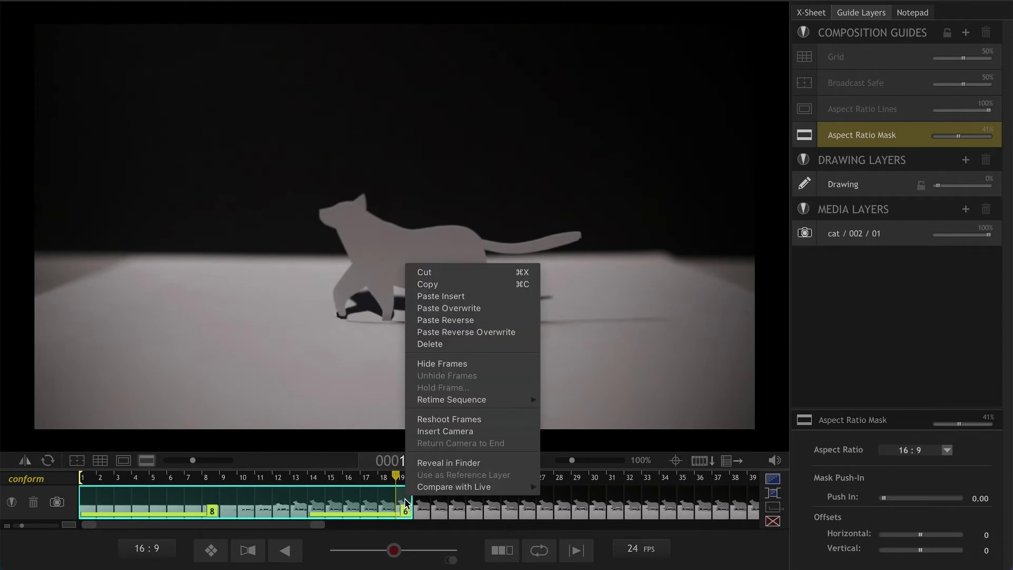
left_click(449, 284)
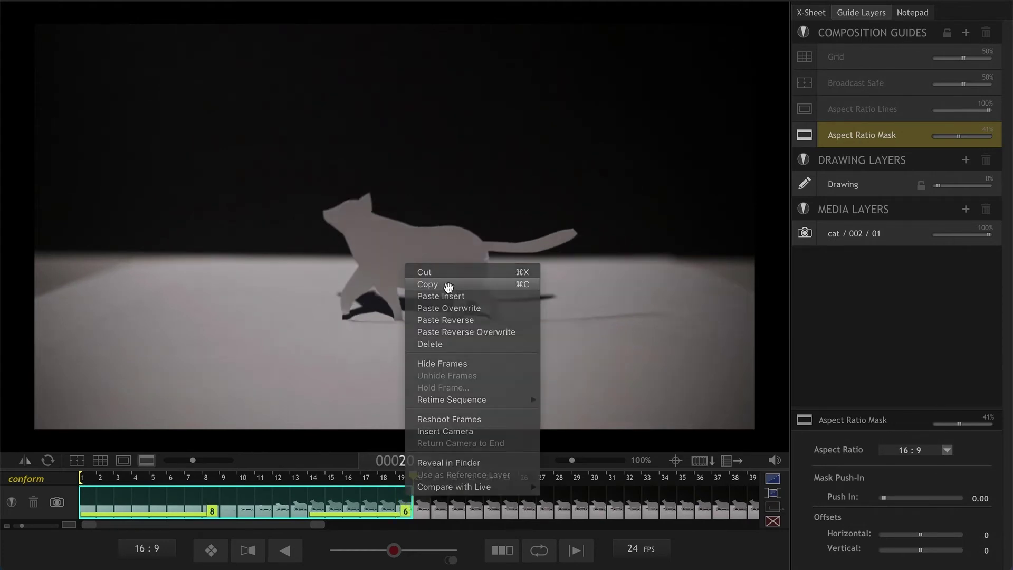
left_click_drag(275, 525, 572, 549)
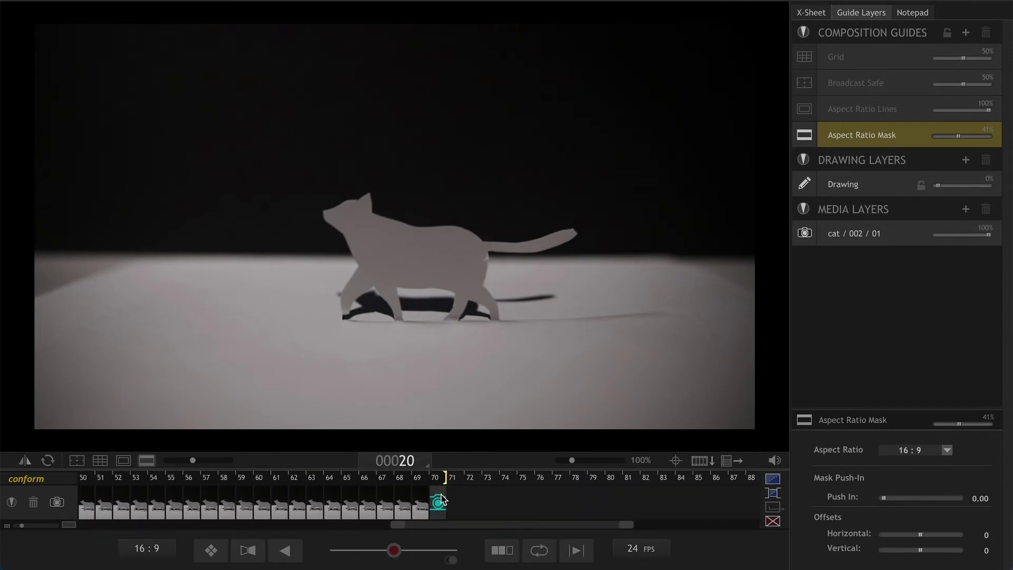
left_click(440, 502)
- Paste Reverse the copied frames 1–19 from frame 70, extending the walk to frame 88
right_click(440, 502)
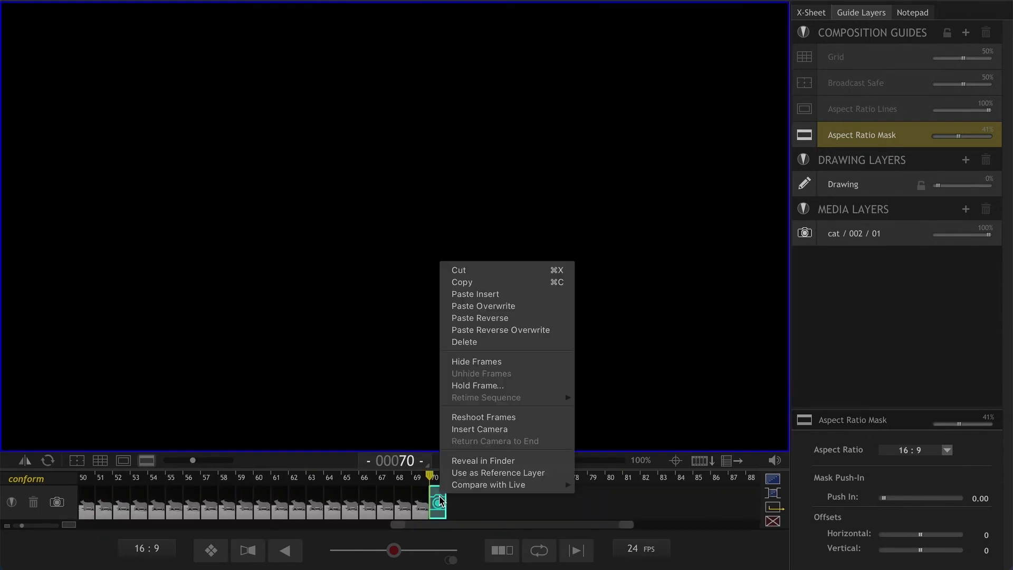
left_click(470, 319)
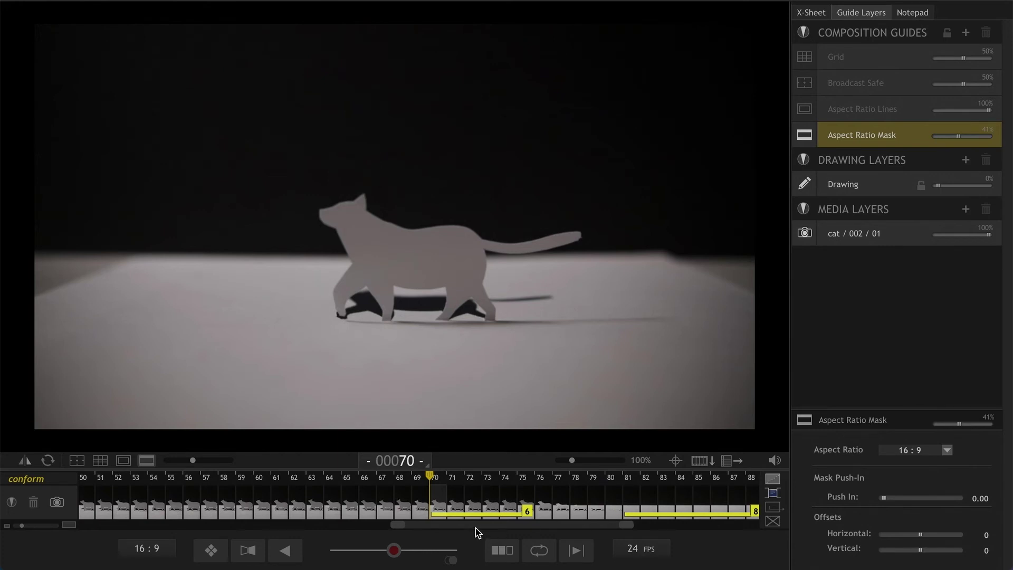
left_click_drag(473, 524, 315, 537)
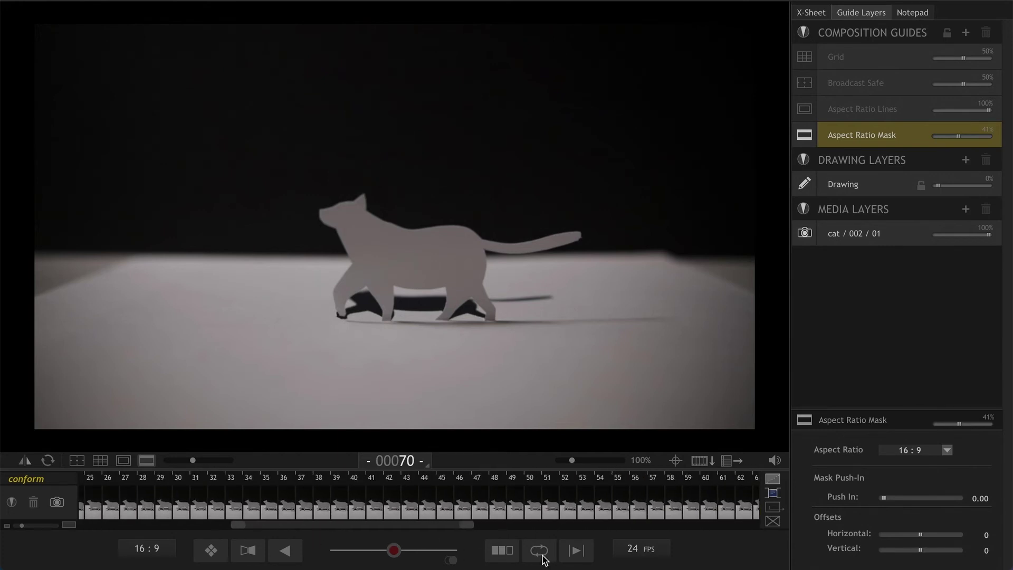
- Enable Loop and play the 88-frame cat walk from frame 1
left_click(540, 552)
left_click_drag(414, 529, 175, 533)
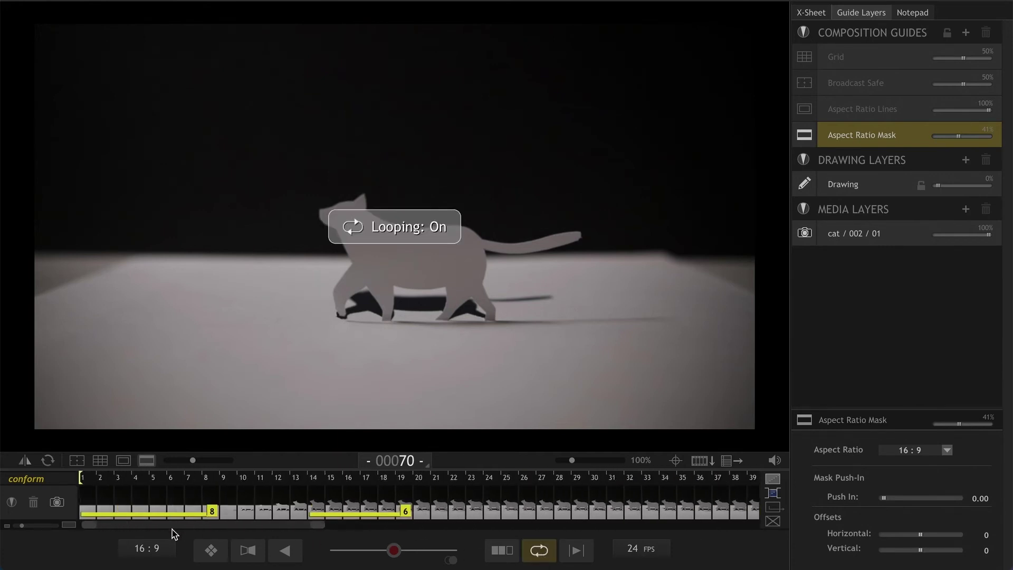
left_click(93, 502)
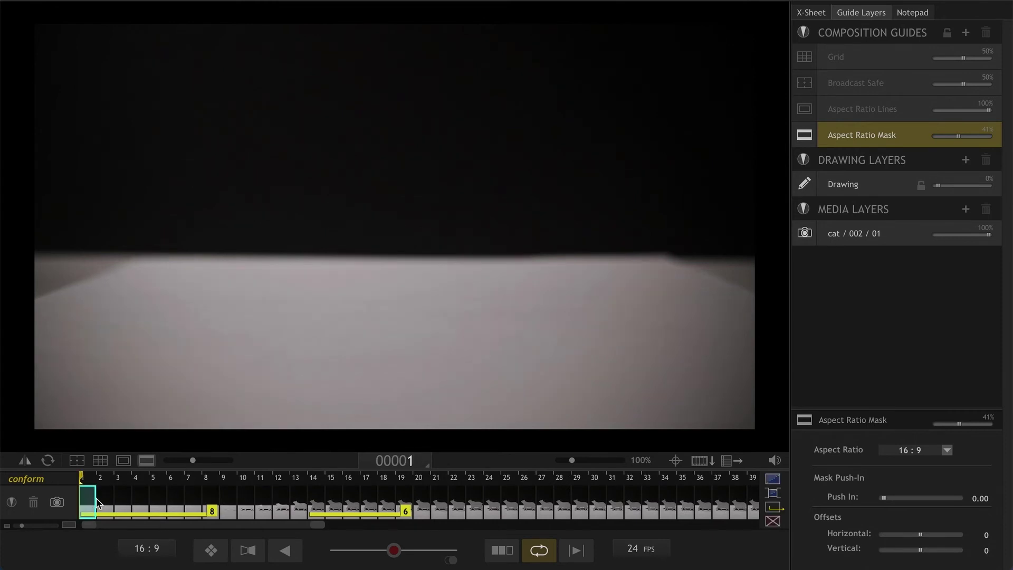
key("space")
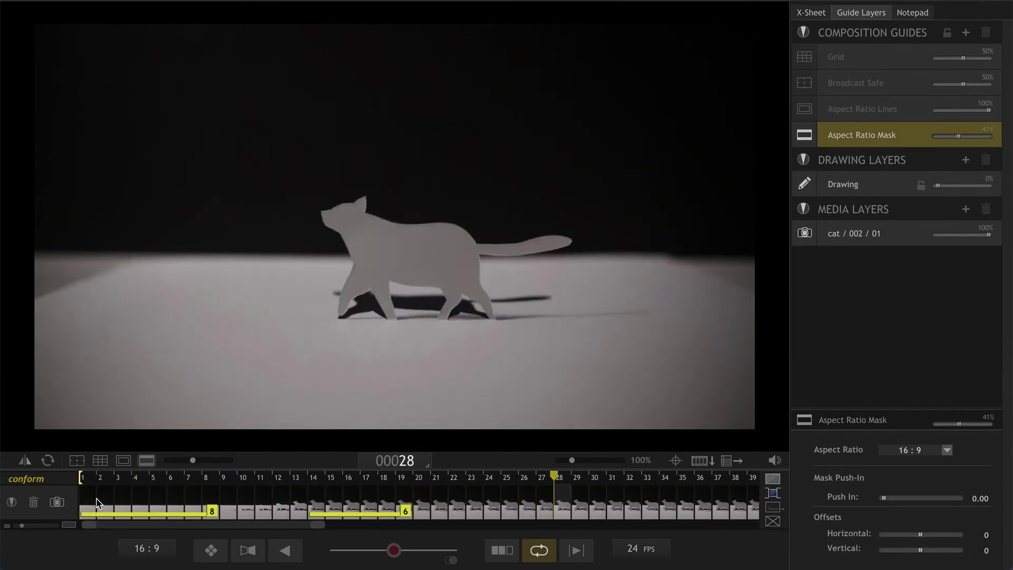